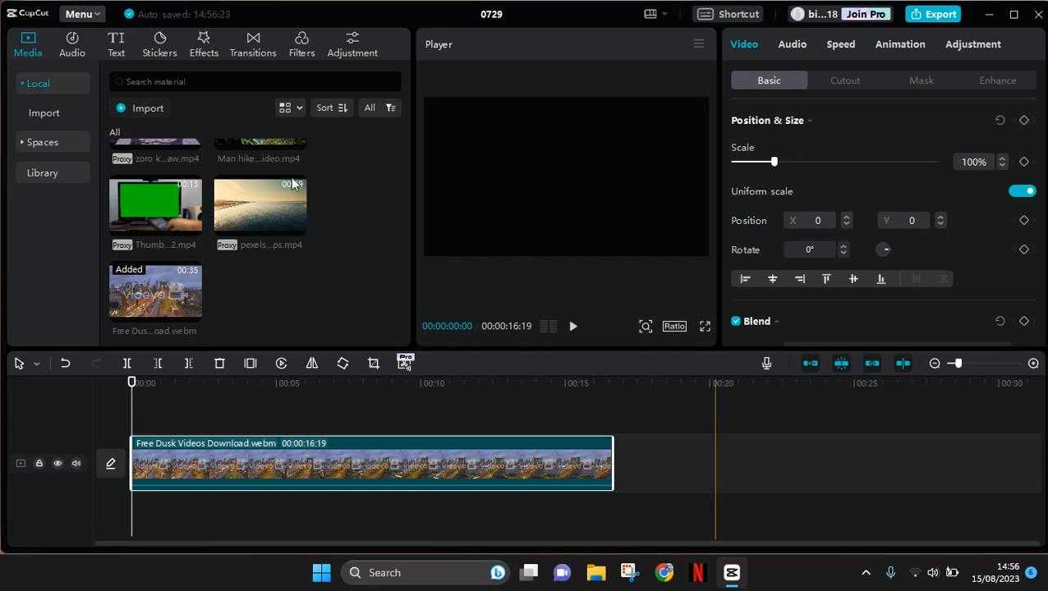
# - Add the Nighty Night filter from Night Scene, extend it over the whole video clip and set its strength to 80
pyautogui.click(303, 49)
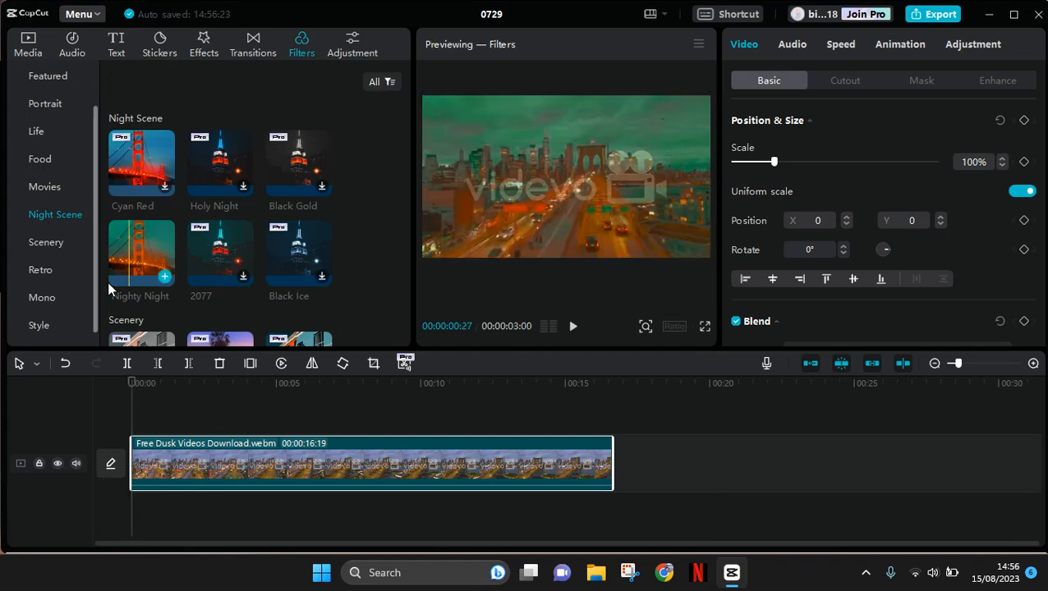
pyautogui.click(163, 279)
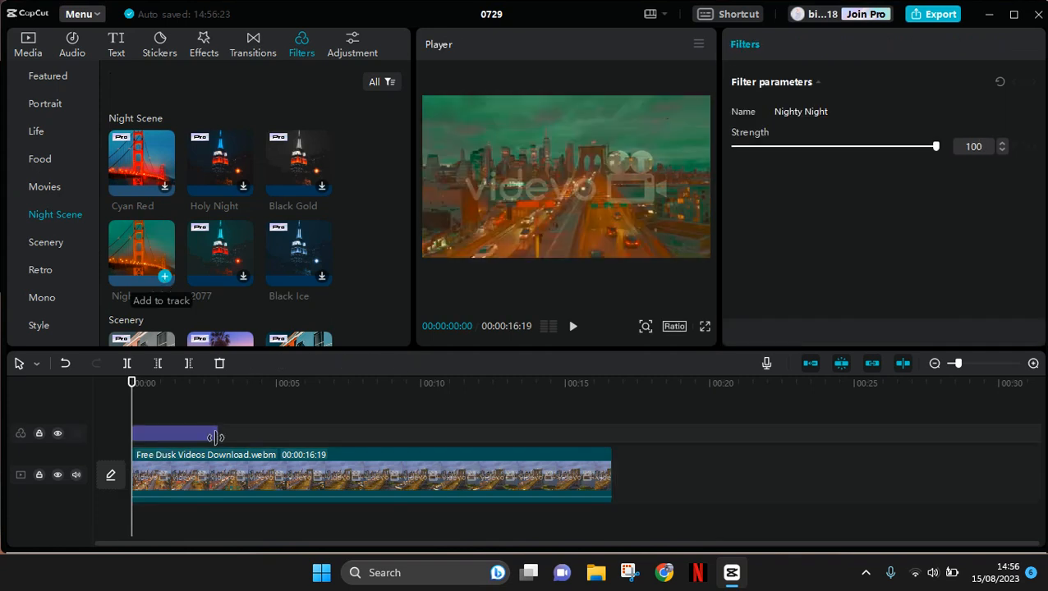
pyautogui.moveTo(217, 434); pyautogui.dragTo(609, 470)
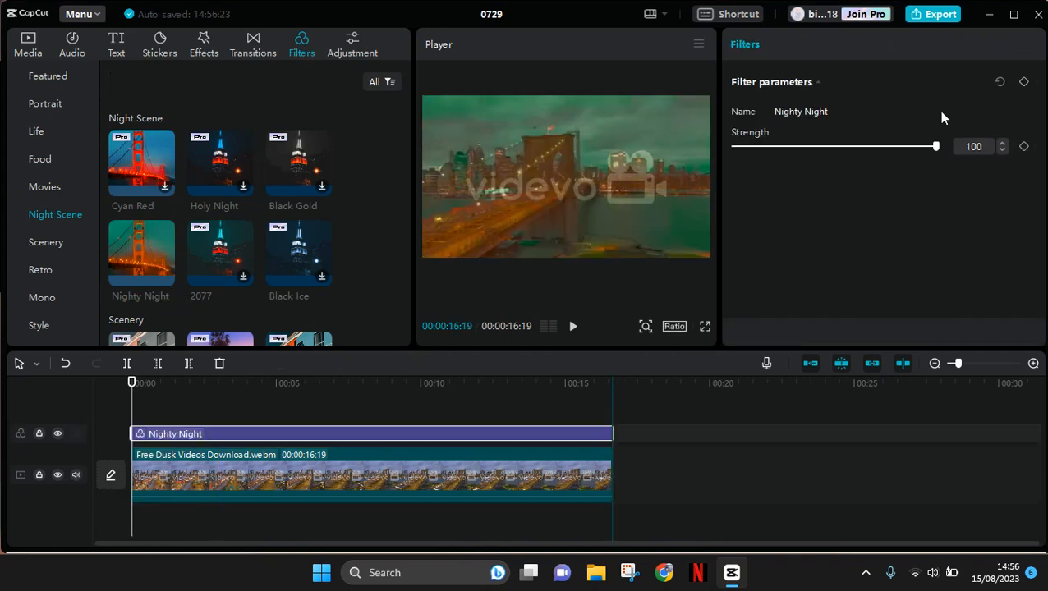
pyautogui.doubleClick(970, 145)
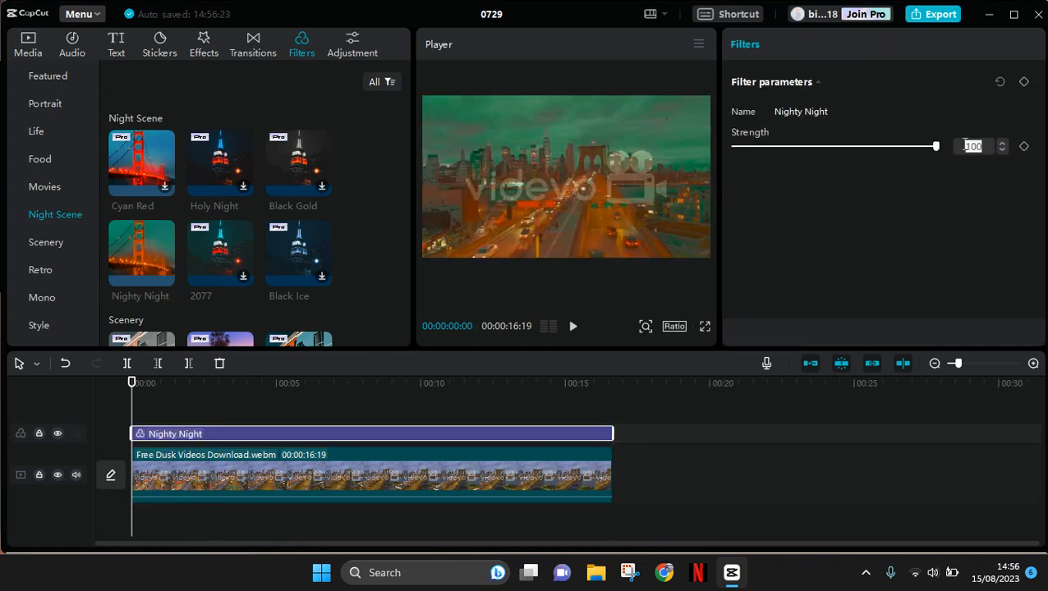
pyautogui.write('80')
pyautogui.press('Return')
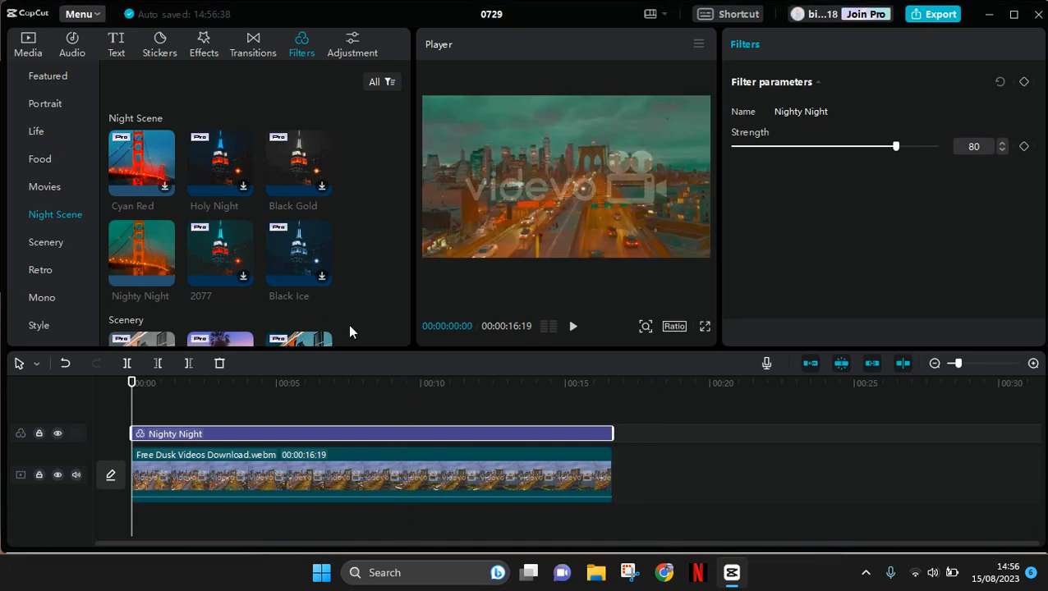
# - Set the saturation of the Free Dusk Videos clip to 10 in its basic colour adjustments
pyautogui.click(382, 464)
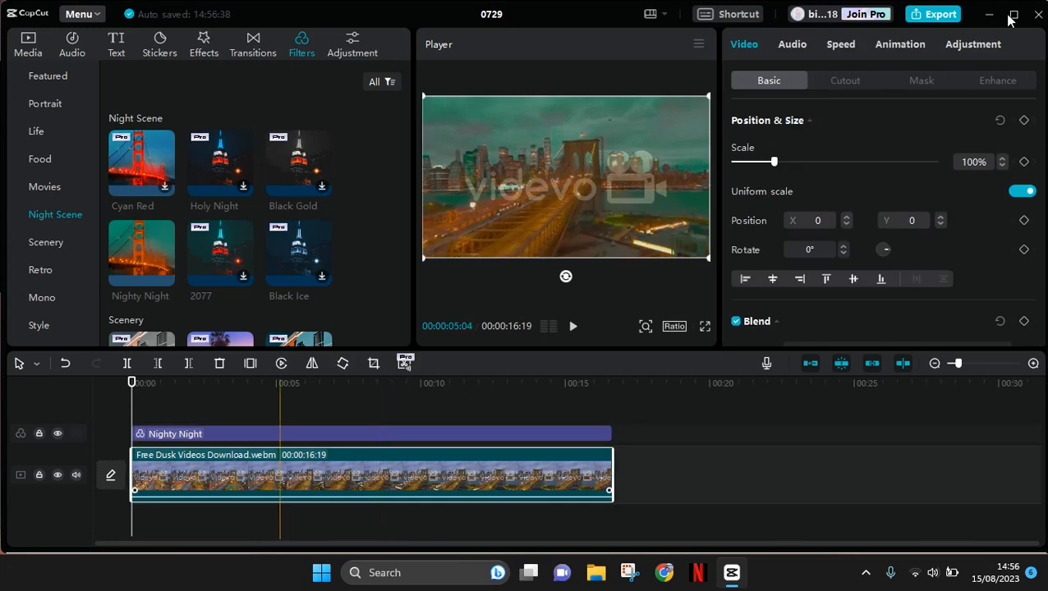
pyautogui.click(973, 42)
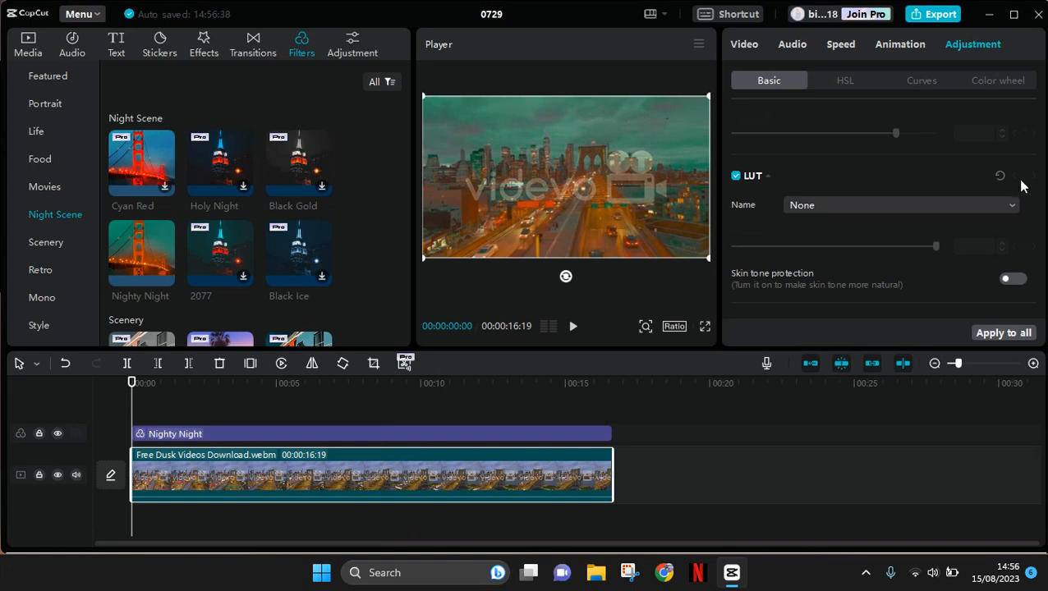
pyautogui.scroll(-1, 1041, 173)
pyautogui.scroll(-4, 1042, 192)
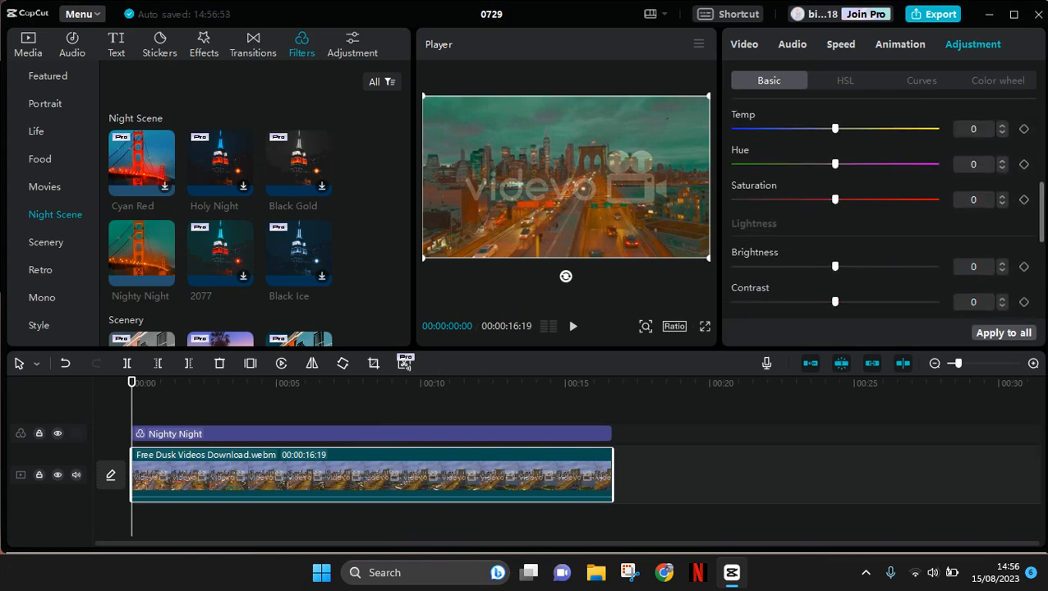
pyautogui.click(974, 201)
pyautogui.write('1')
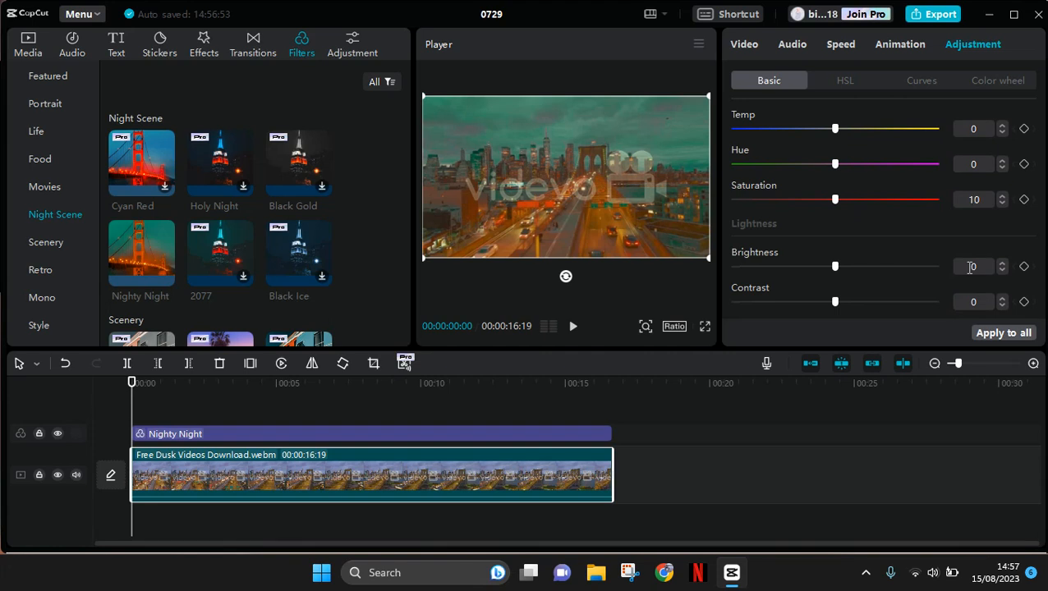
pyautogui.press('BackSpace')
pyautogui.write('0')
pyautogui.press('Return')
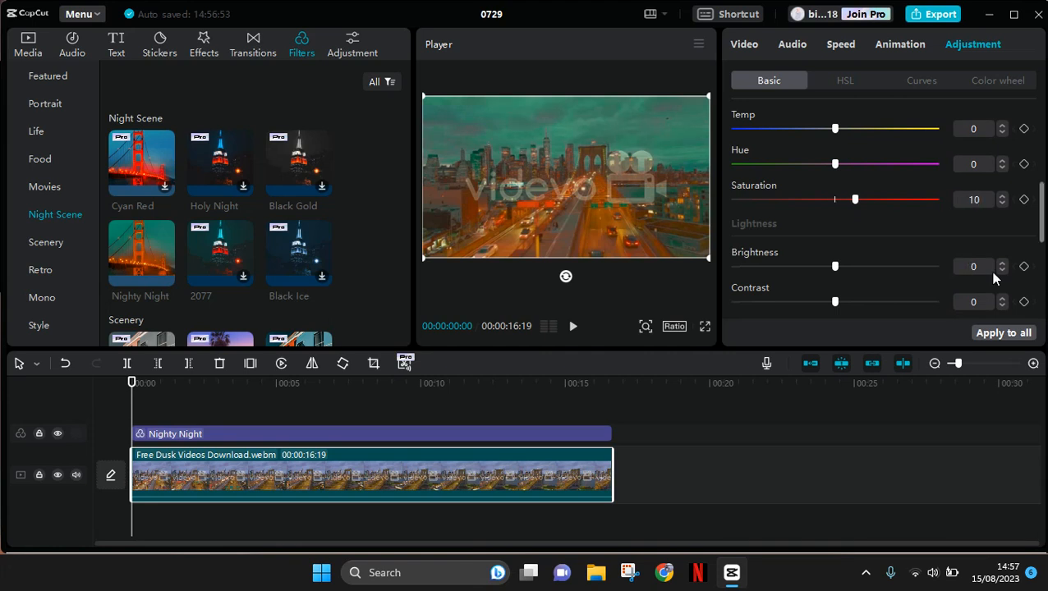
# - Set the clip's brightness to 30 and its contrast to 10
pyautogui.click(974, 266)
pyautogui.write('30')
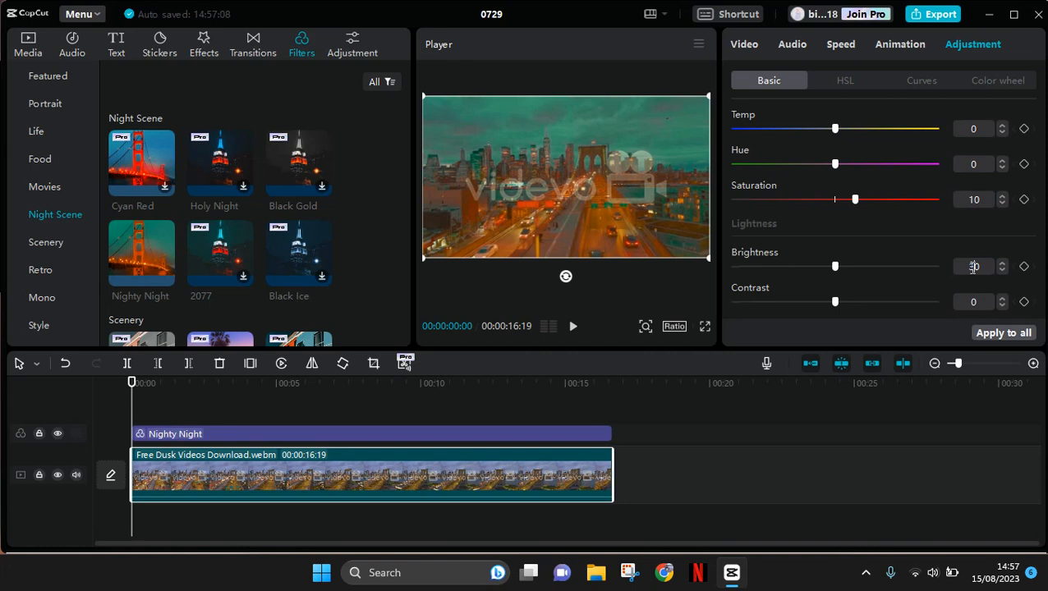
pyautogui.press('Return')
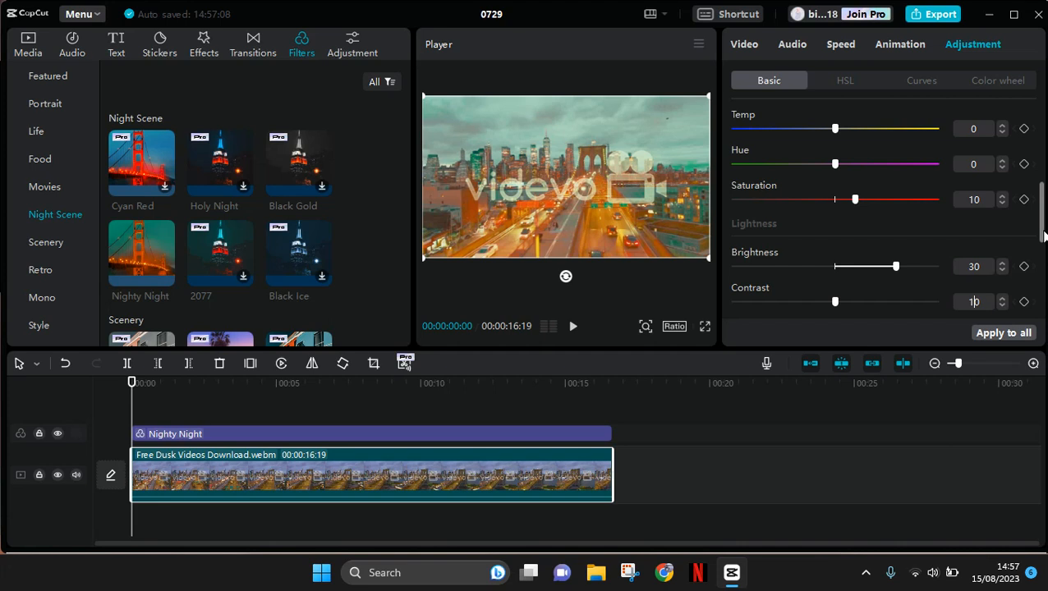
# - Lower the clip's highlight adjustment to -50
pyautogui.scroll(-2, 1044, 237)
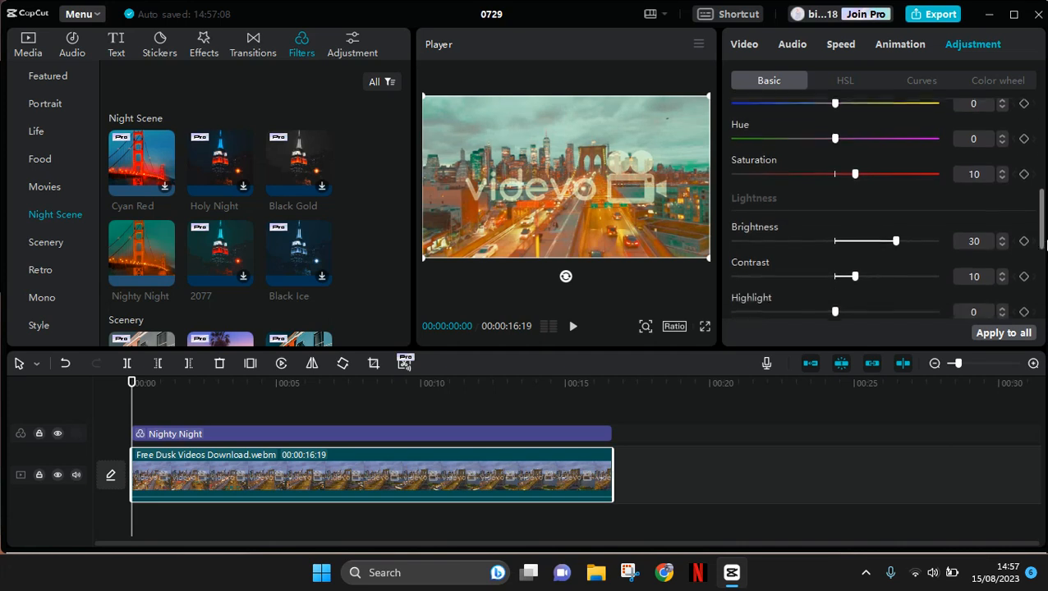
pyautogui.scroll(-4, 924, 285)
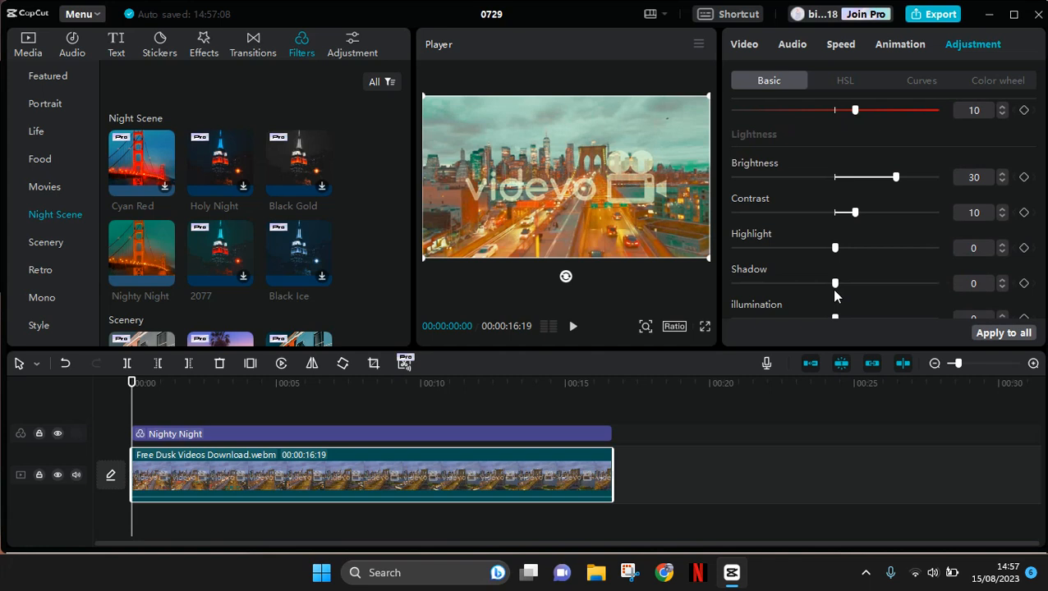
pyautogui.moveTo(790, 249); pyautogui.dragTo(666, 250)
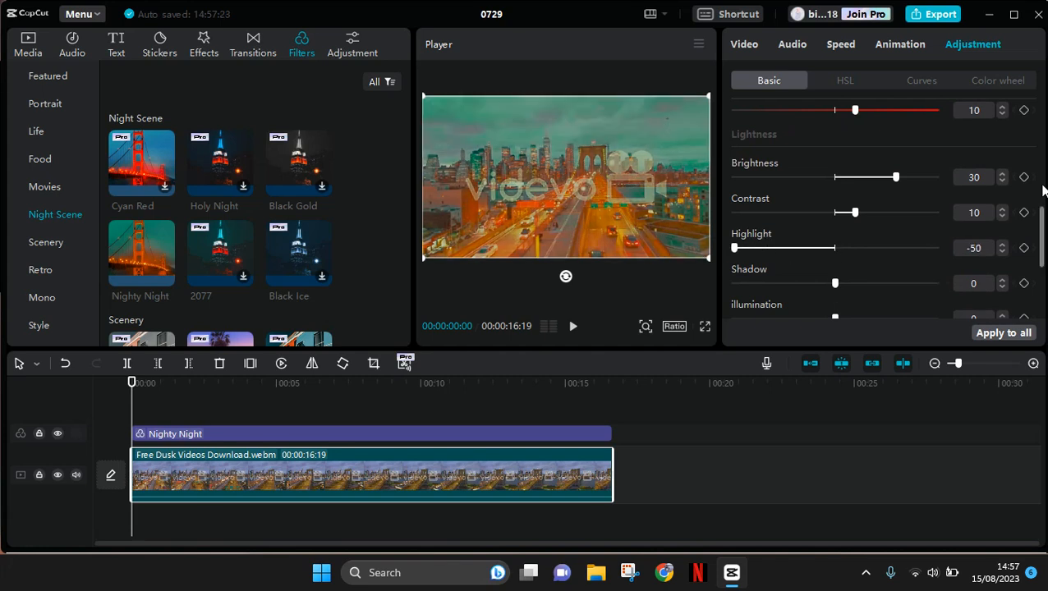
# - Set the clip's sharpen effect to 20
pyautogui.moveTo(1042, 215); pyautogui.dragTo(1041, 266)
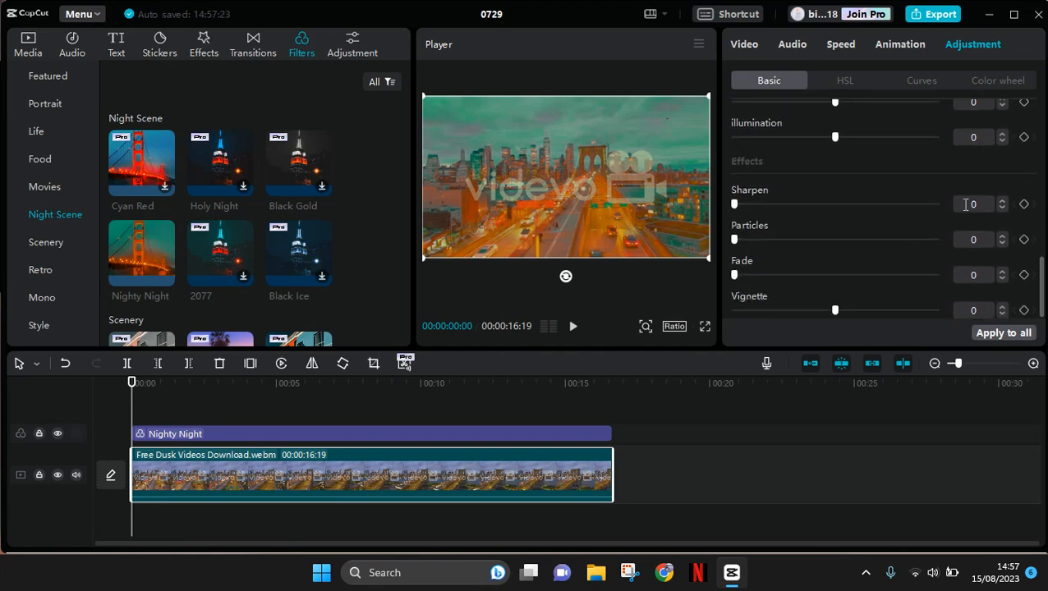
pyautogui.click(972, 207)
pyautogui.write('2')
pyautogui.click(962, 179)
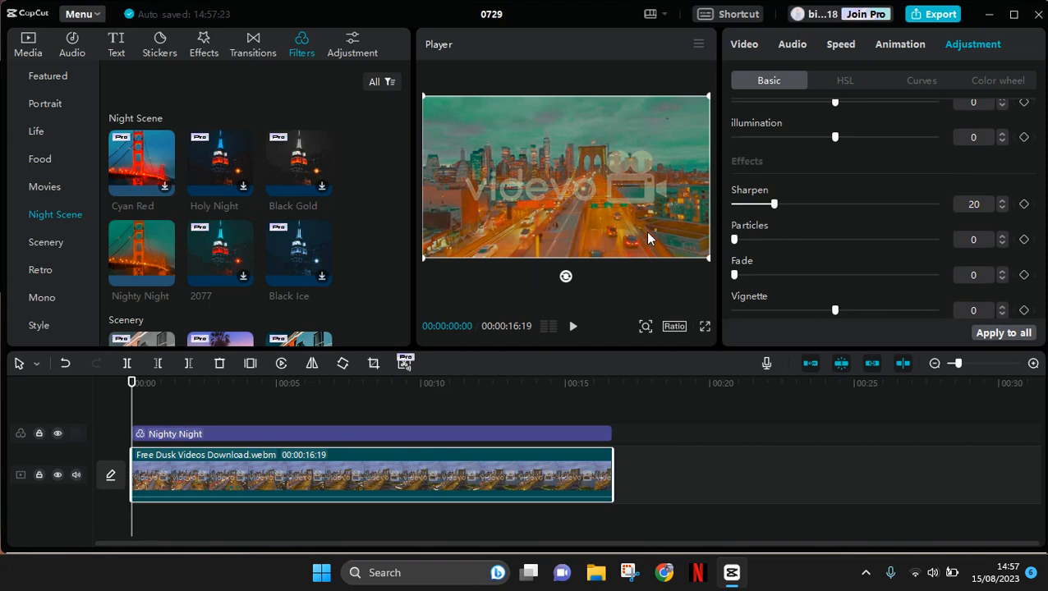
# - Shape the clip's white master curve into a gentle S by lowering a shadow point slightly and raising a highlight point
pyautogui.click(921, 85)
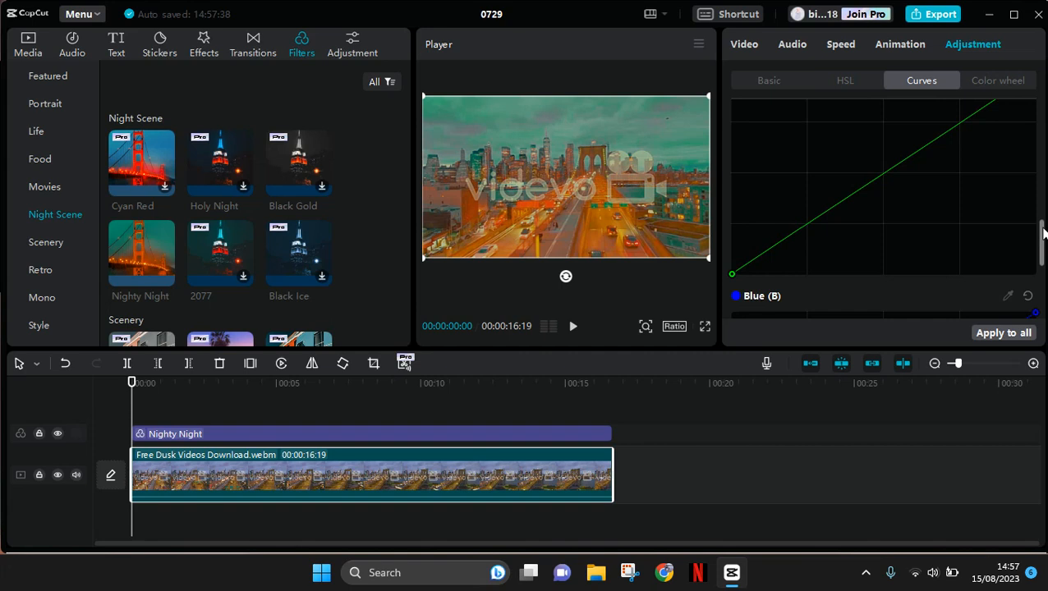
pyautogui.click(1041, 122)
pyautogui.scroll(-2, 1042, 122)
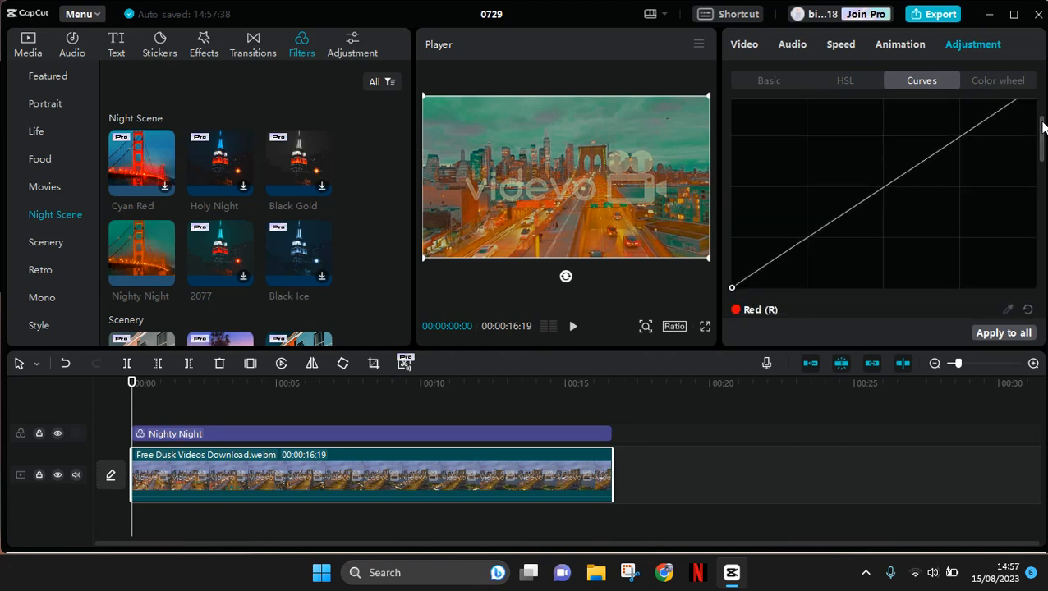
pyautogui.scroll(1, 1042, 128)
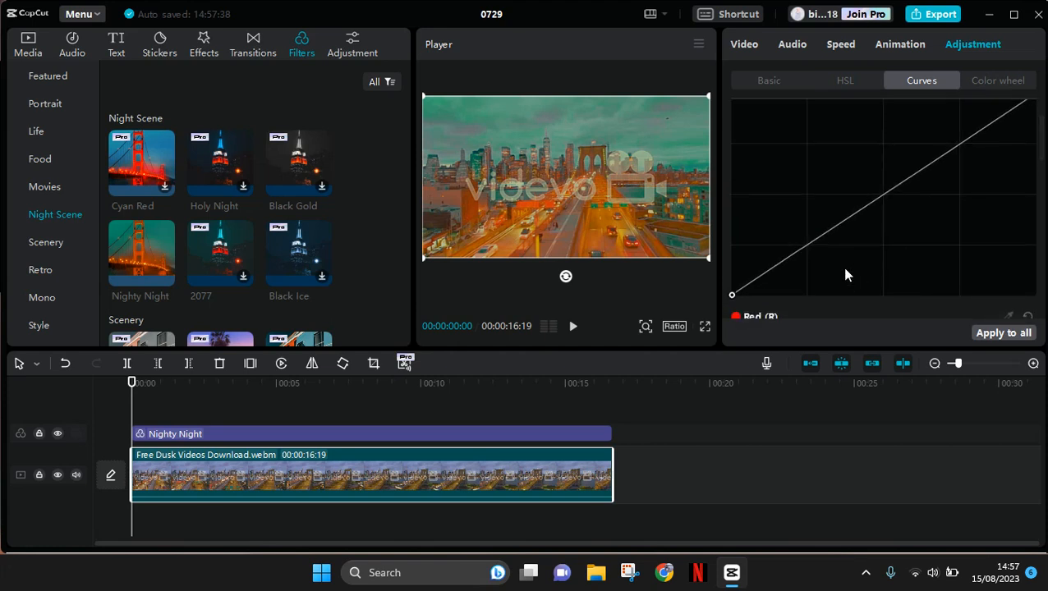
pyautogui.click(841, 221)
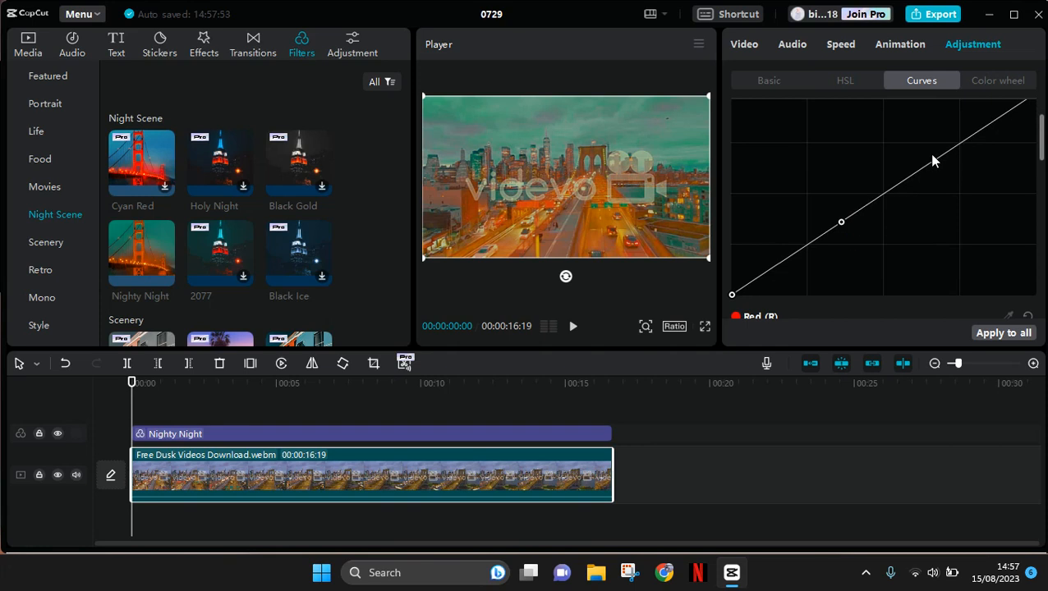
pyautogui.click(929, 163)
pyautogui.moveTo(843, 226); pyautogui.dragTo(849, 227)
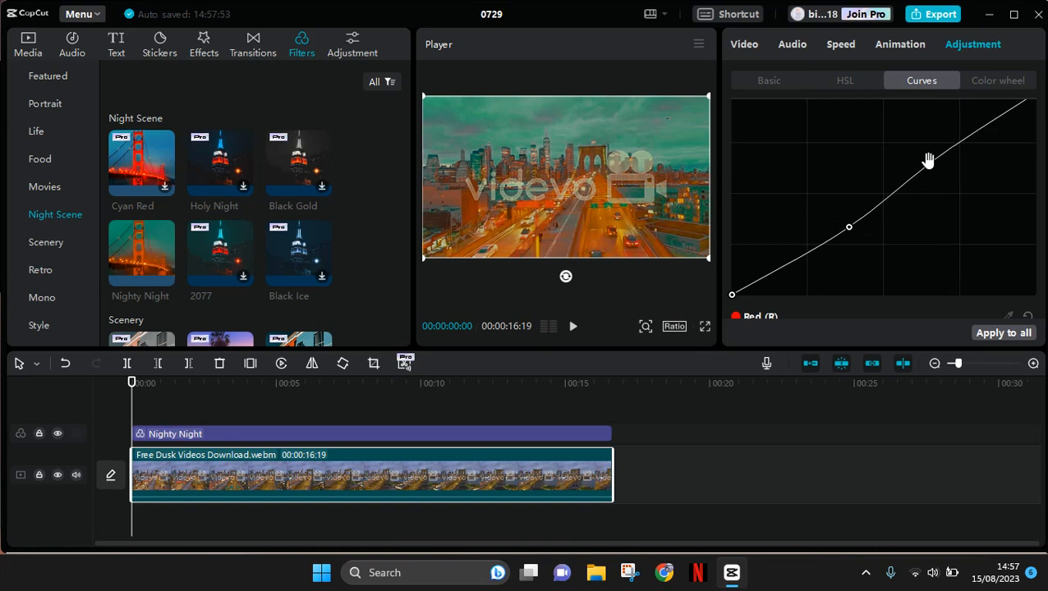
pyautogui.moveTo(930, 162); pyautogui.dragTo(907, 159)
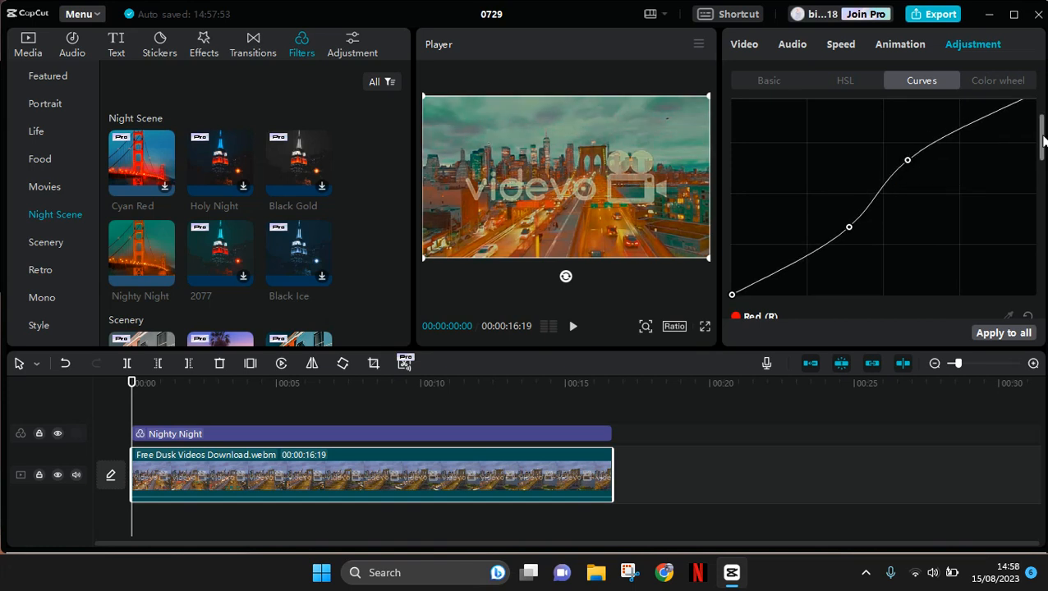
# - Add two points to the Red (R) curve, raising the one in the shadows and lowering the one in the highlights
pyautogui.scroll(-3, 1040, 181)
pyautogui.scroll(-3, 1040, 181)
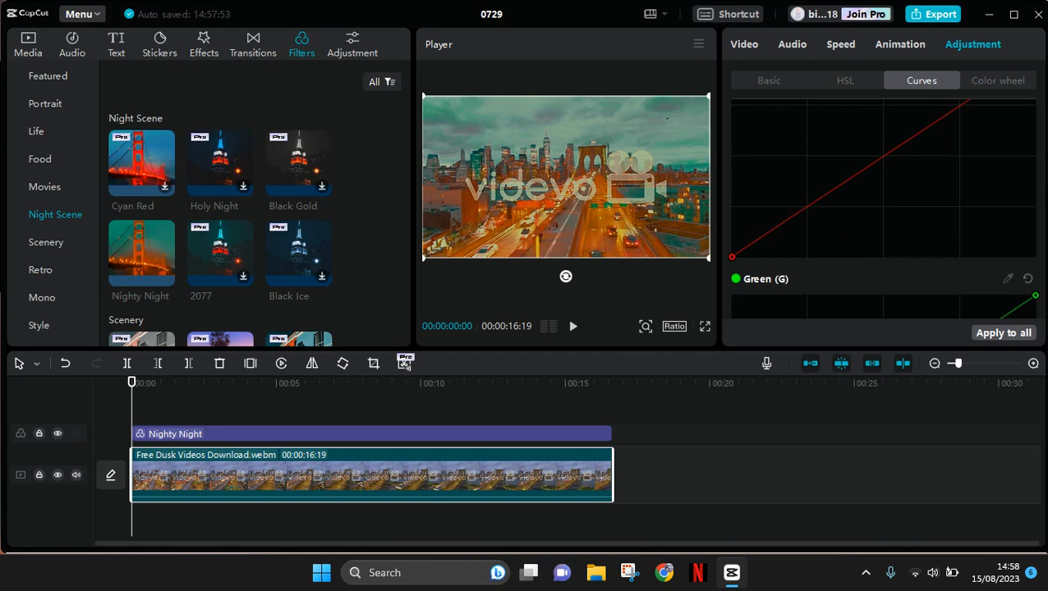
pyautogui.scroll(2, 1043, 187)
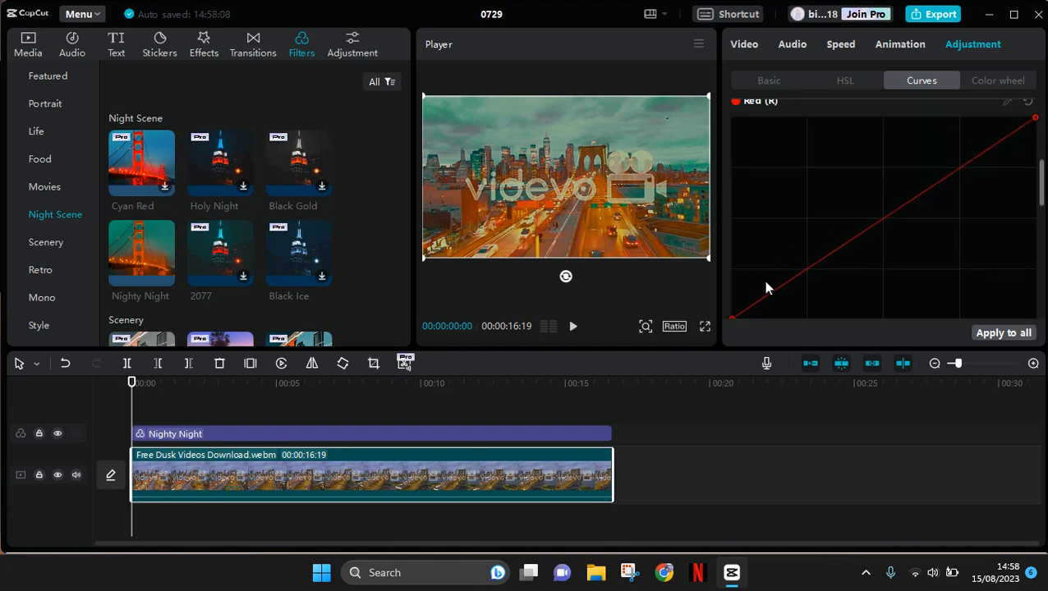
pyautogui.click(837, 249)
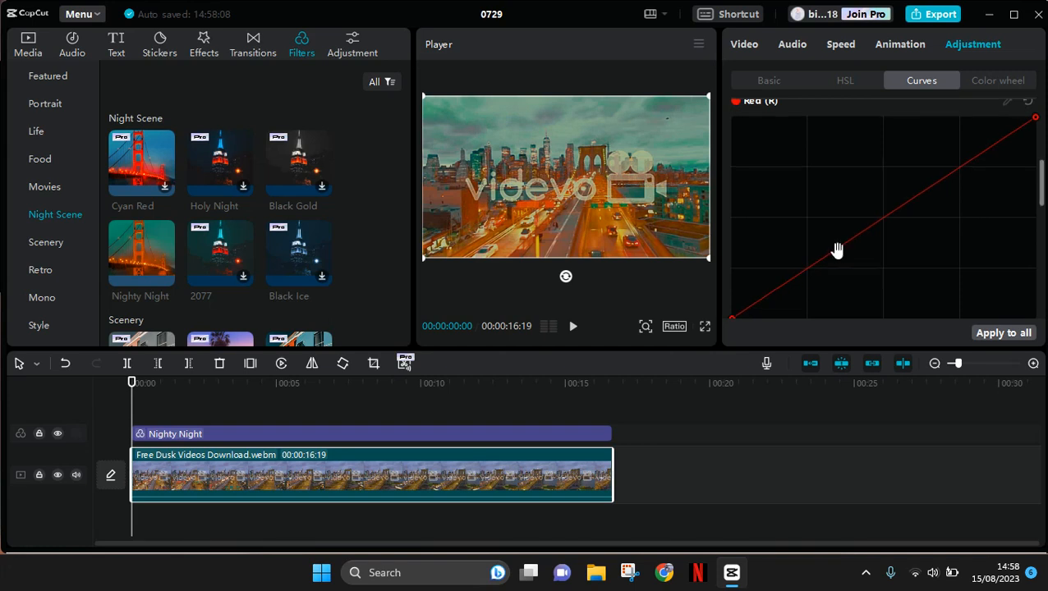
pyautogui.moveTo(835, 244); pyautogui.dragTo(833, 228)
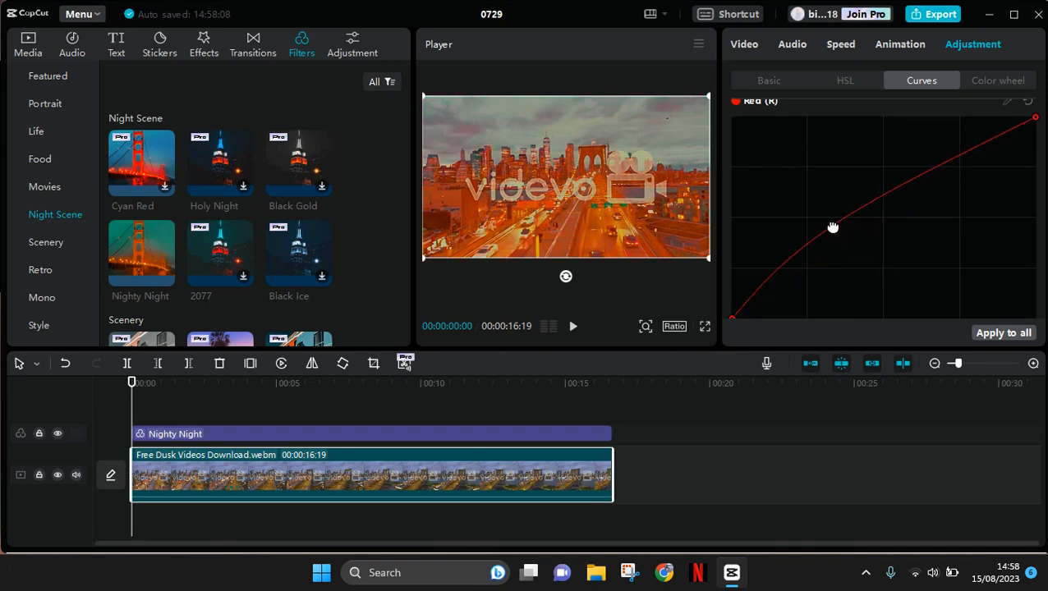
pyautogui.click(938, 168)
pyautogui.moveTo(938, 168); pyautogui.dragTo(933, 186)
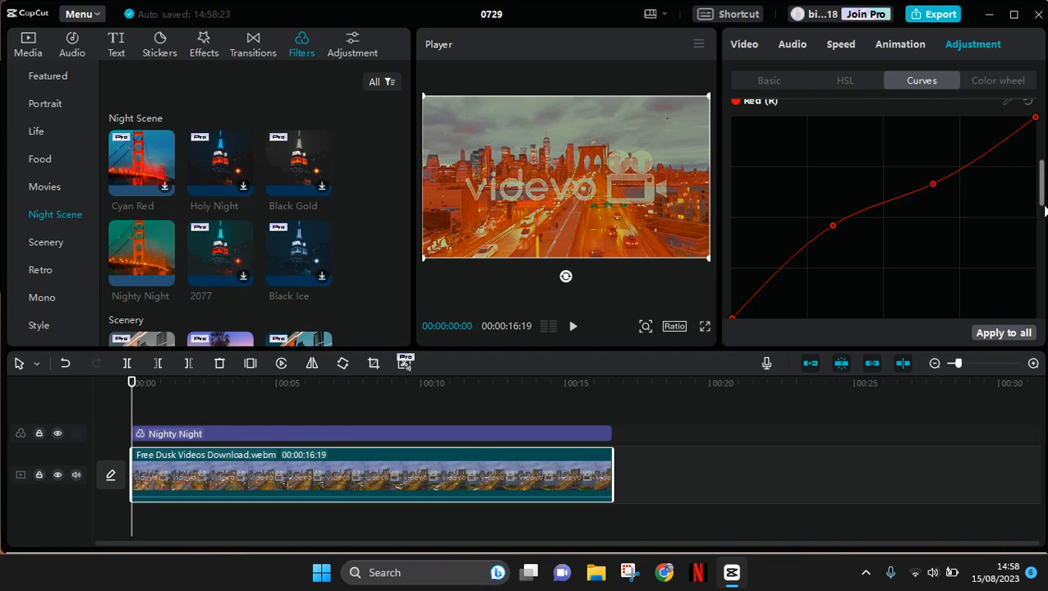
# - Add two points to the Green (G) curve, raising the one in the shadows and lowering the one in the highlights
pyautogui.scroll(-3, 1044, 205)
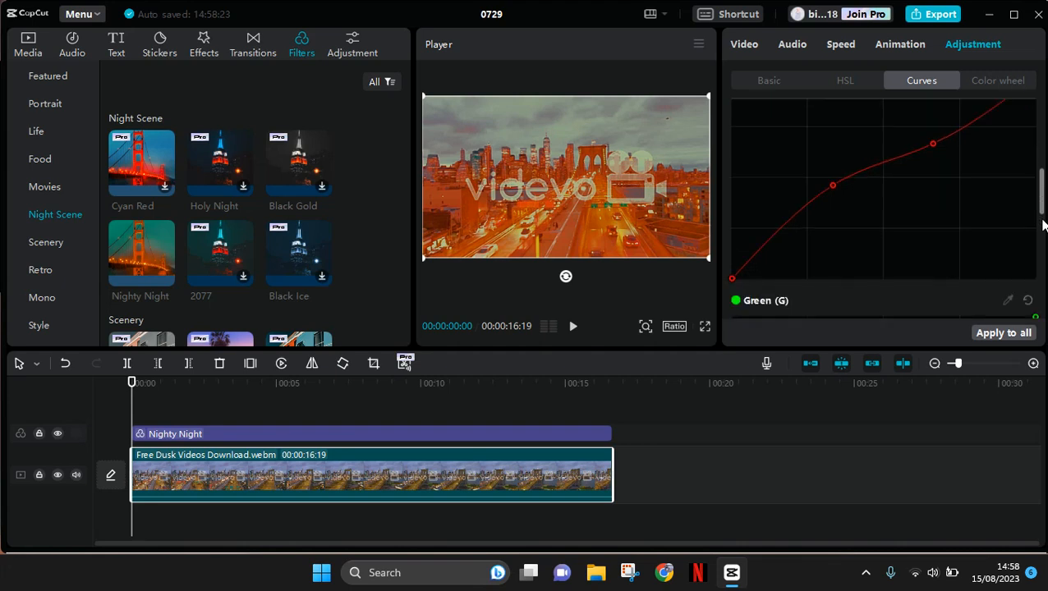
pyautogui.scroll(-2, 1043, 271)
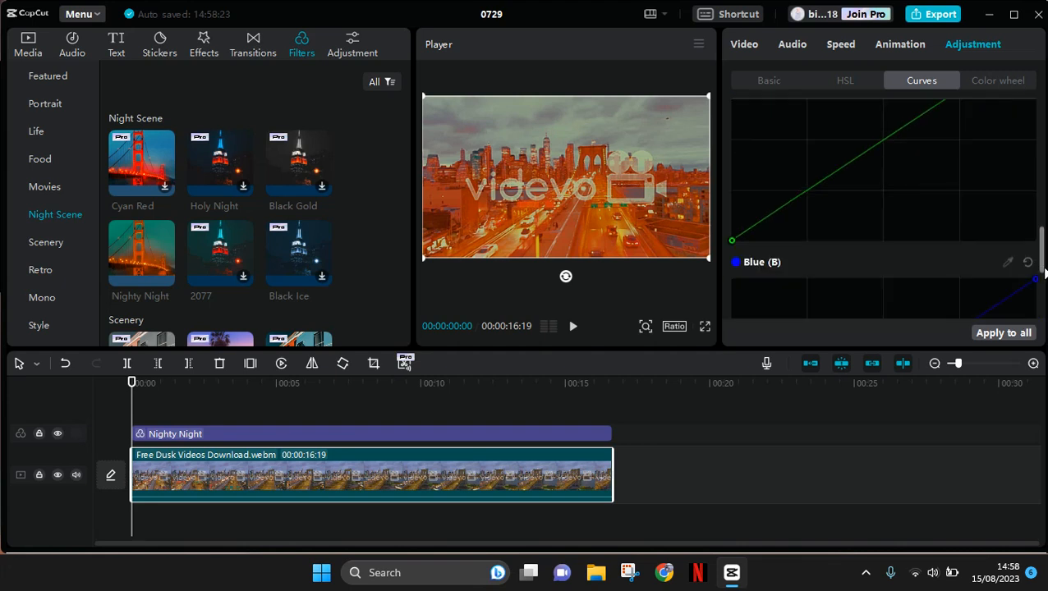
pyautogui.scroll(1, 1042, 257)
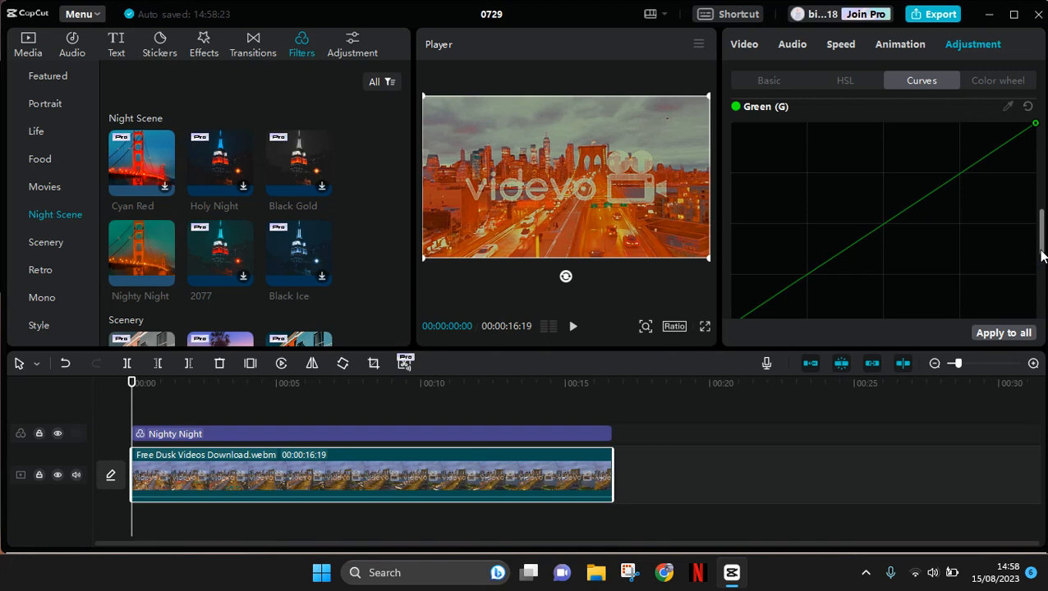
pyautogui.click(832, 258)
pyautogui.moveTo(832, 250); pyautogui.dragTo(829, 232)
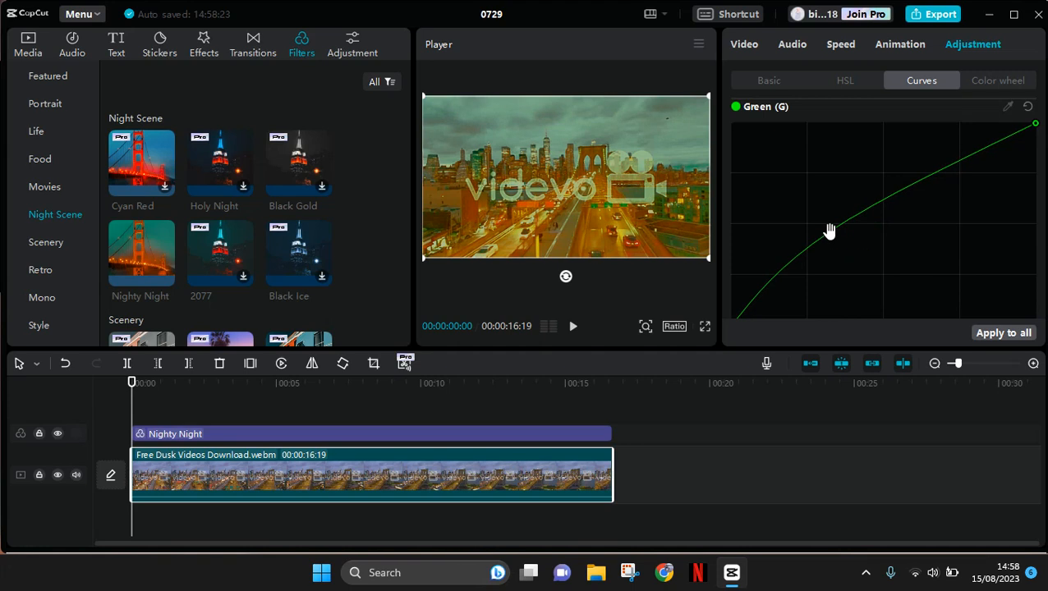
pyautogui.click(933, 176)
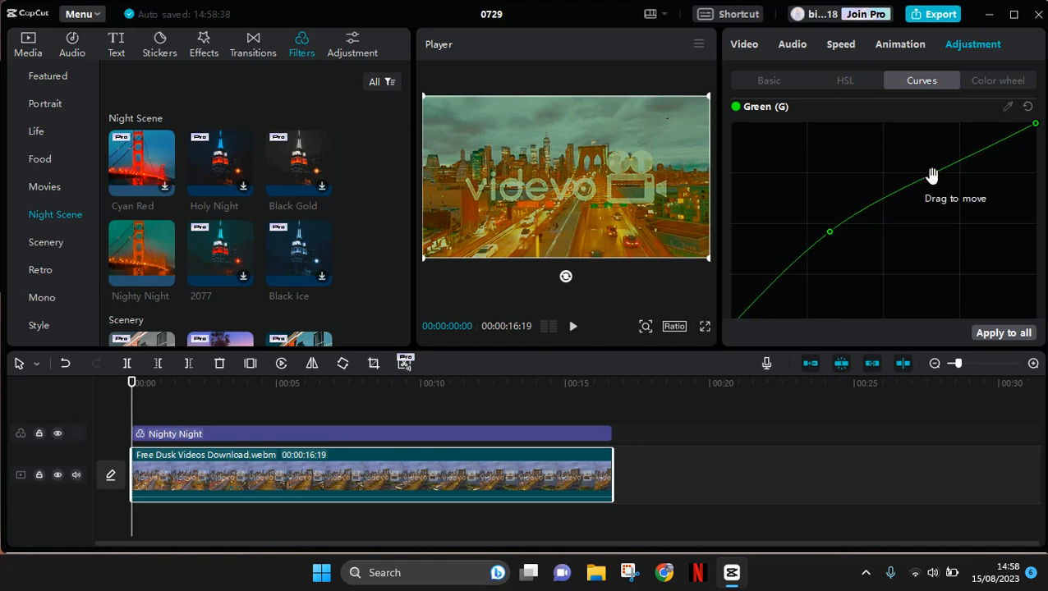
pyautogui.moveTo(932, 177); pyautogui.dragTo(923, 194)
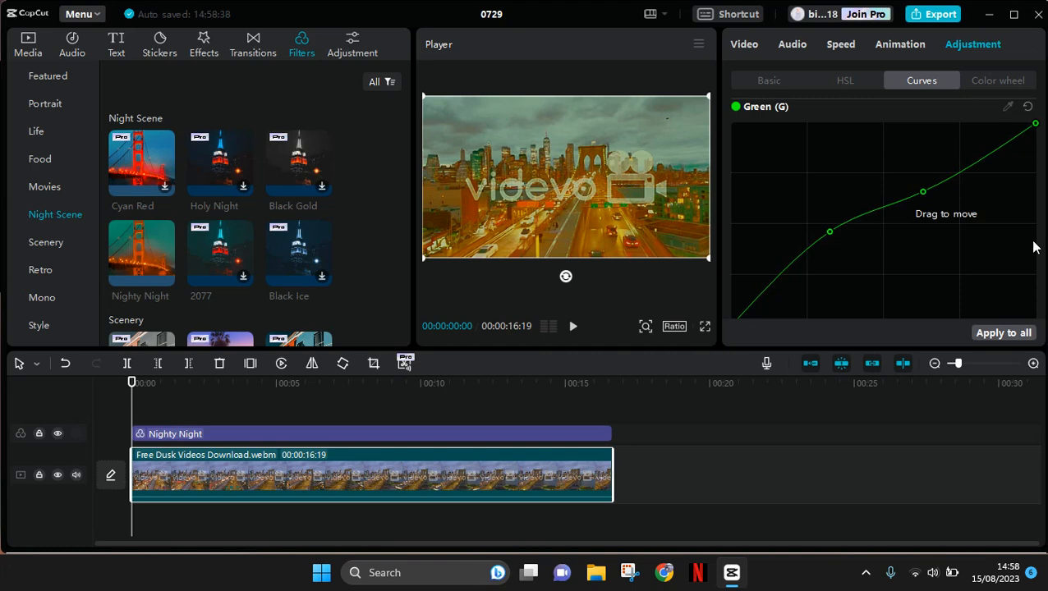
# - Add raised points in the shadows and highlights of the Blue (B) curve, and apply the adjustments to all clips
pyautogui.scroll(-3, 1043, 248)
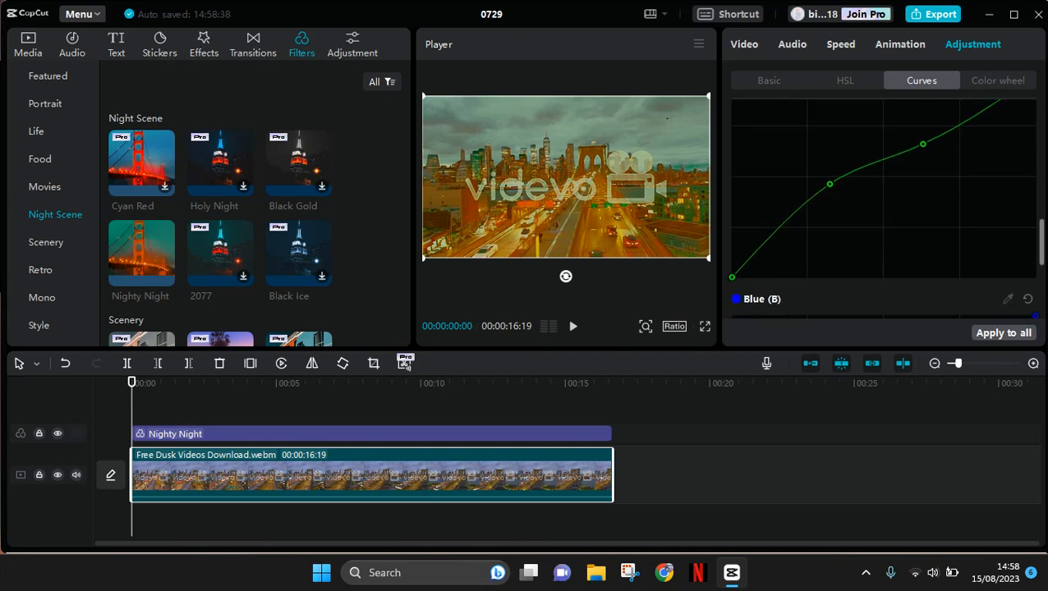
pyautogui.scroll(-1, 1042, 248)
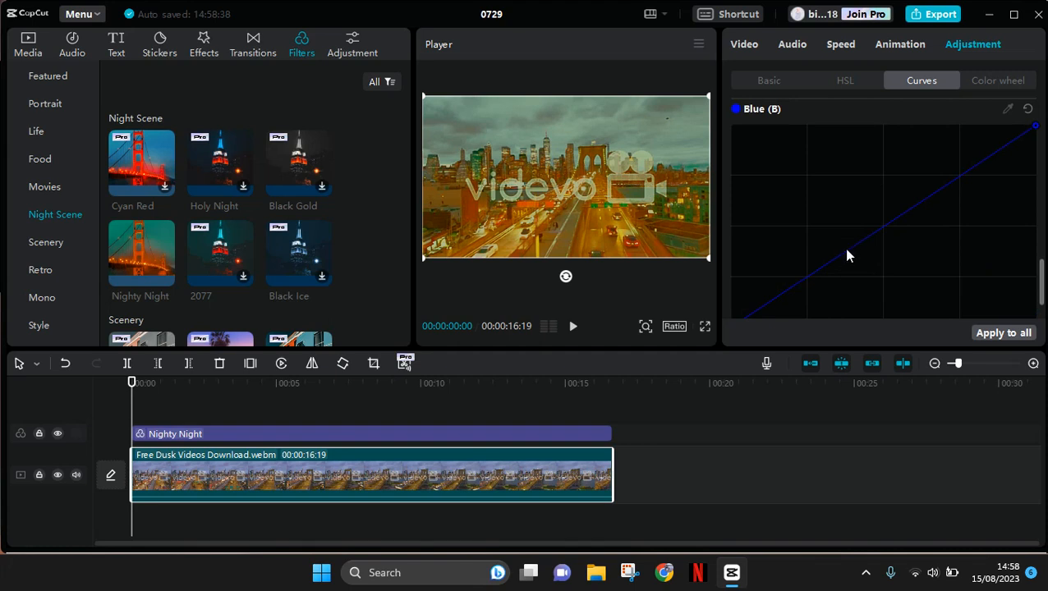
pyautogui.moveTo(844, 250); pyautogui.dragTo(824, 235)
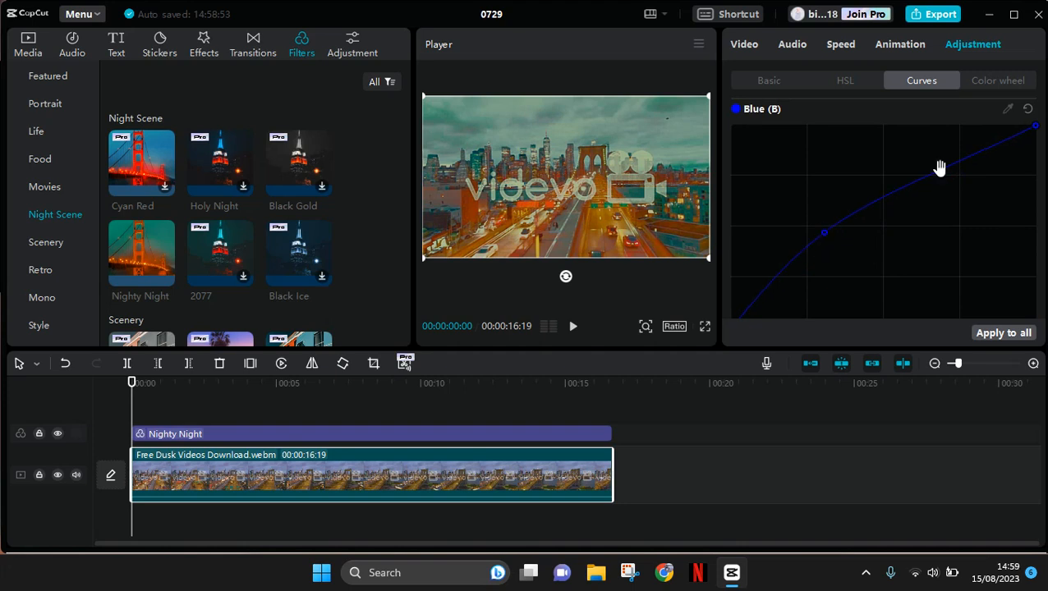
pyautogui.moveTo(939, 167); pyautogui.dragTo(929, 149)
pyautogui.click(1009, 334)
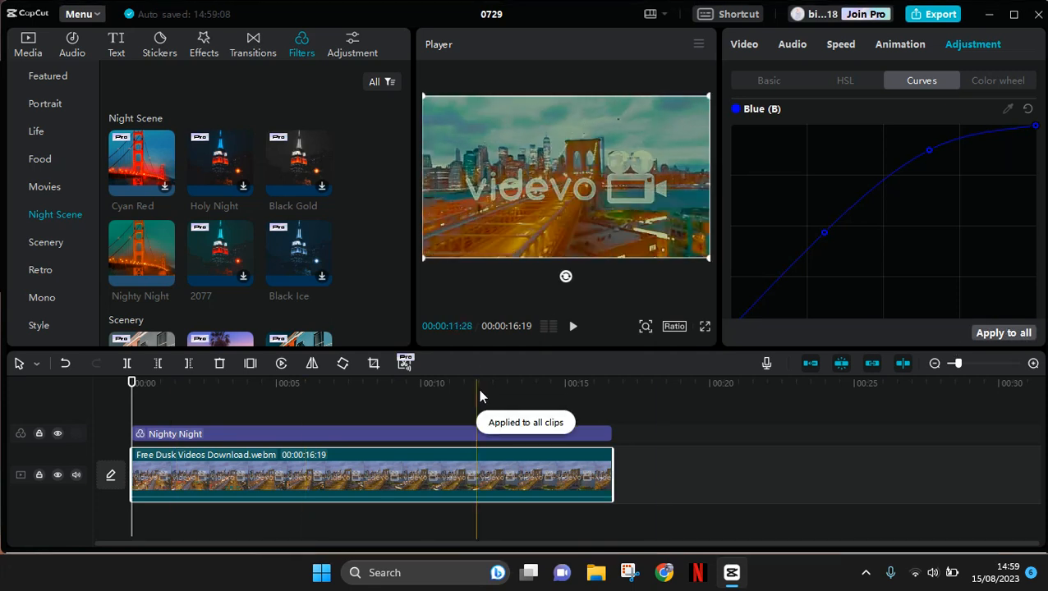
# - Play the first few seconds of the graded clip, pause the preview, and dismiss the performance reminder
pyautogui.click(577, 328)
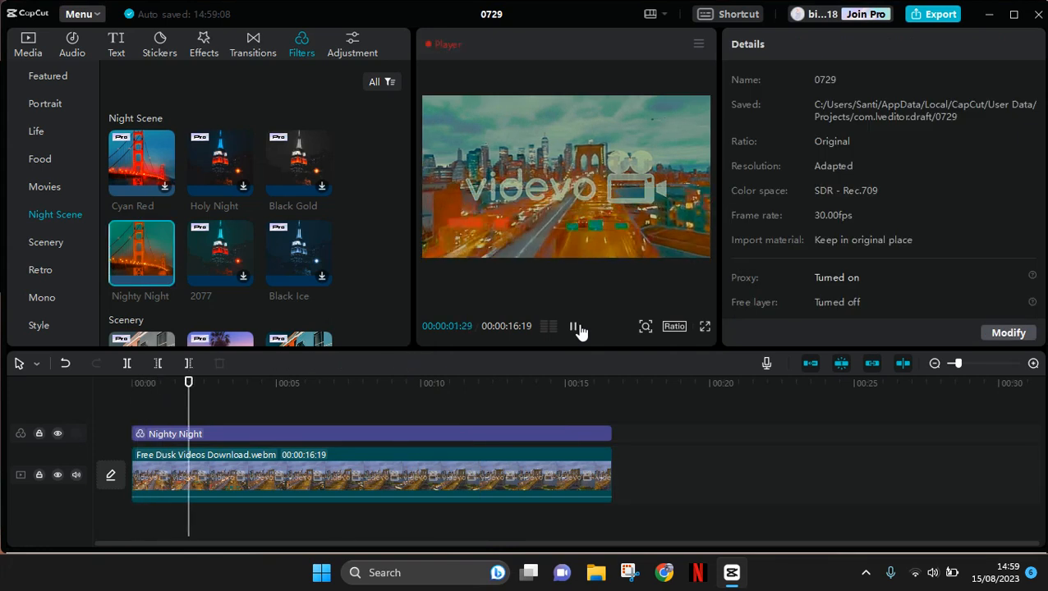
pyautogui.click(575, 327)
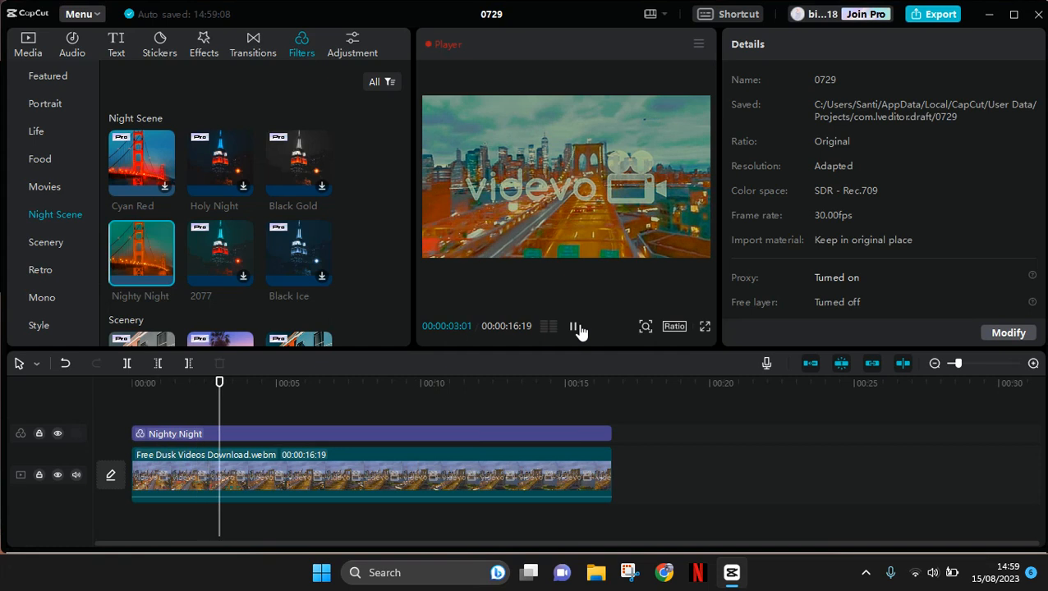
pyautogui.click(575, 327)
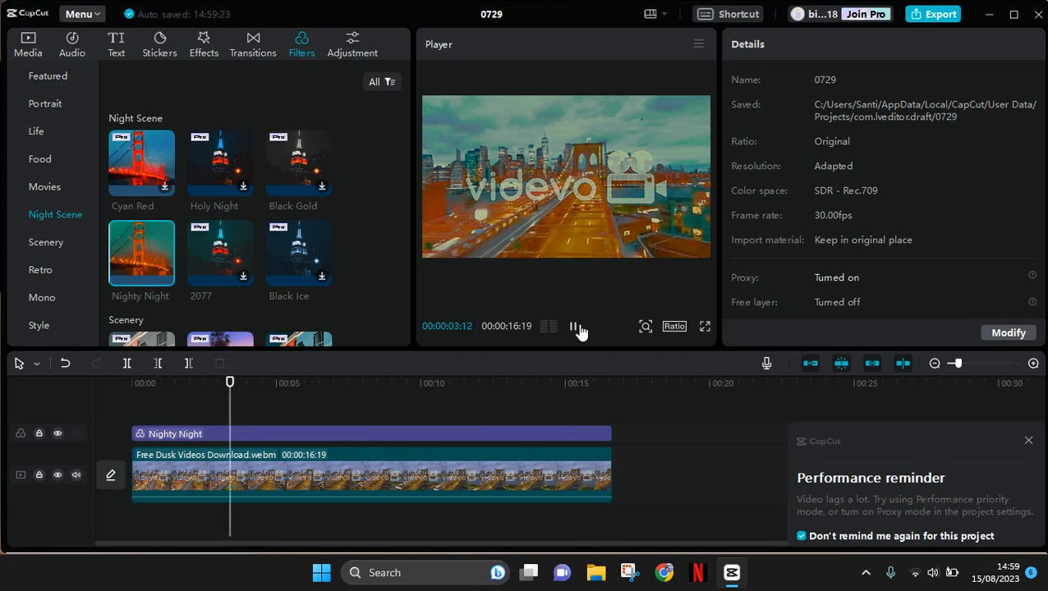
pyautogui.click(575, 327)
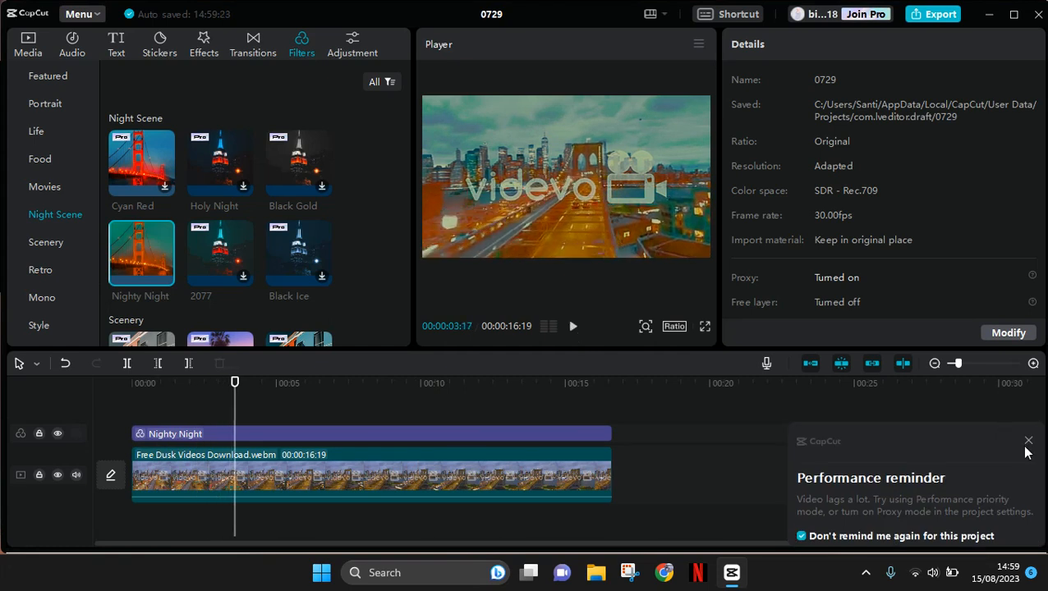
pyautogui.click(1029, 441)
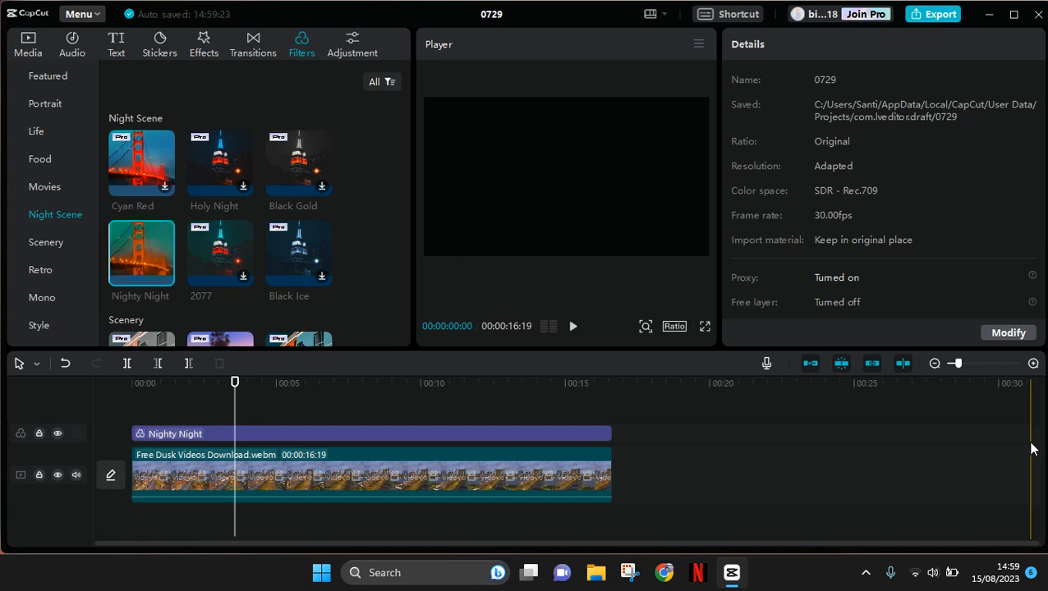